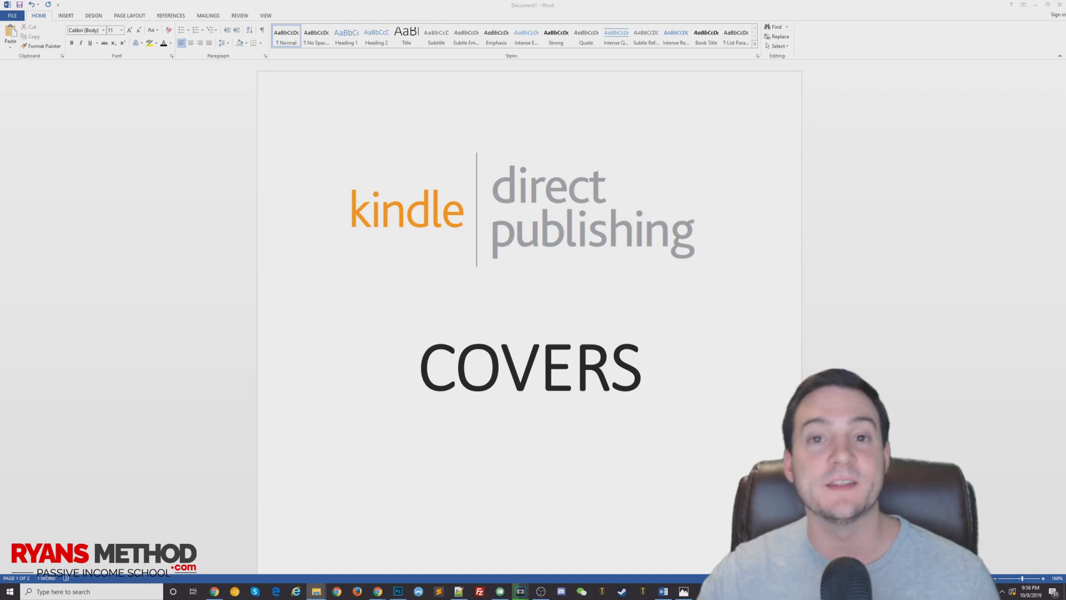
Switch from Word to the Book Bolt Search seller page in Chrome.
{"action": "left_click", "coordinate": [215, 592]}
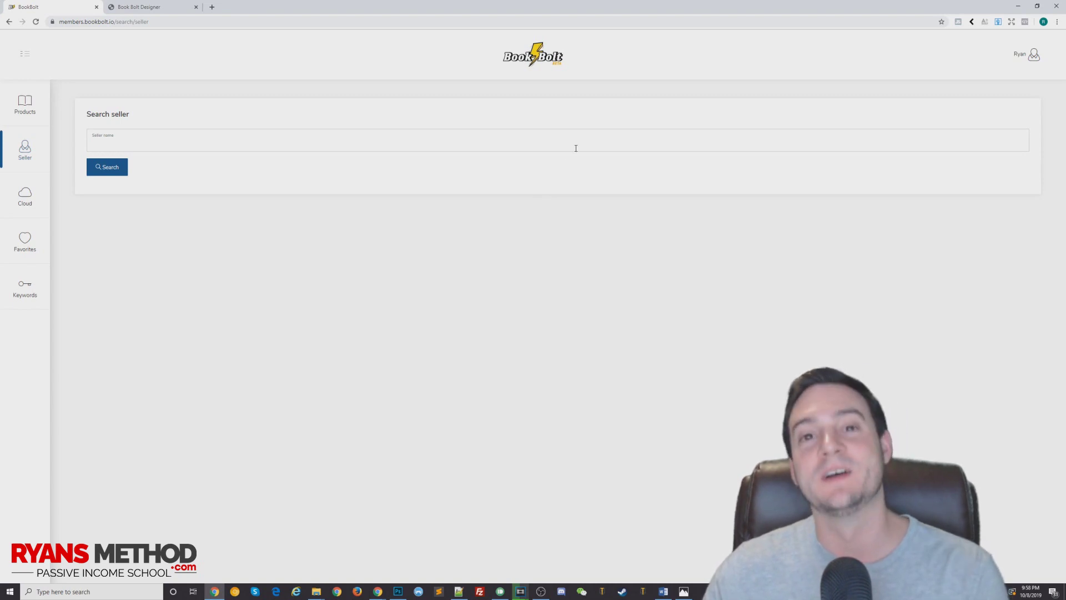
Launch Book Bolt Designer from the user menu's tool list.
{"action": "left_click", "coordinate": [1025, 57]}
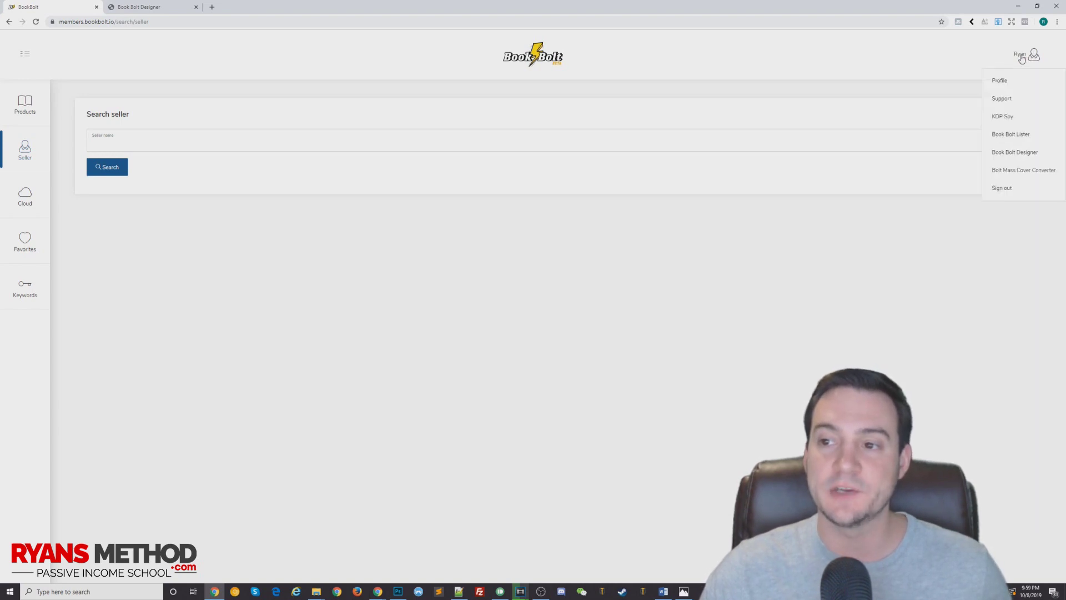
{"action": "left_click", "coordinate": [1004, 154]}
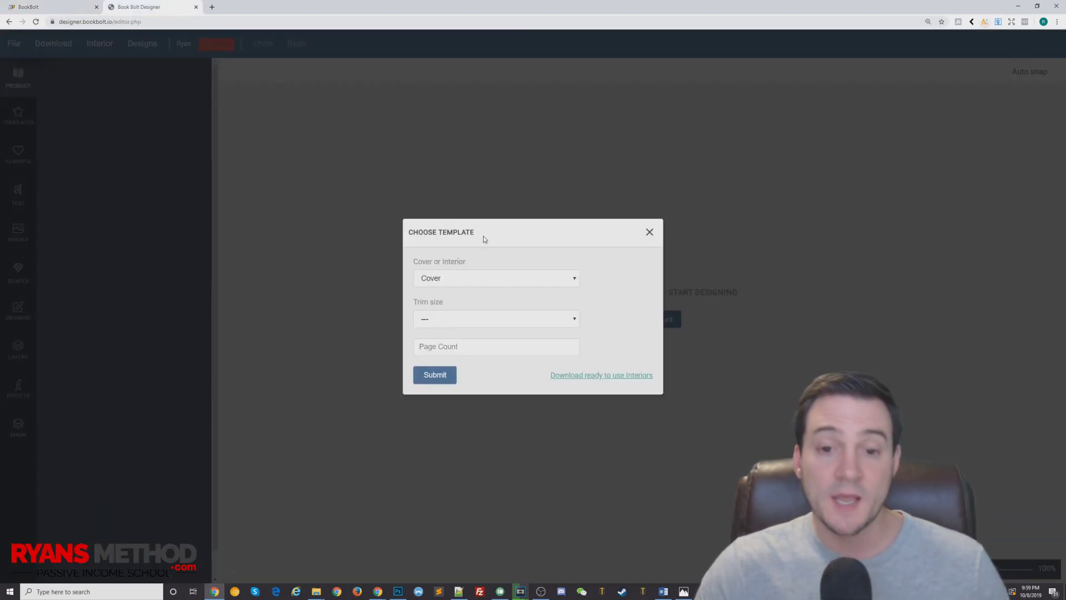
Create a Cover template with 6 x 9 in trim size and 120 pages.
{"action": "left_click", "coordinate": [453, 278]}
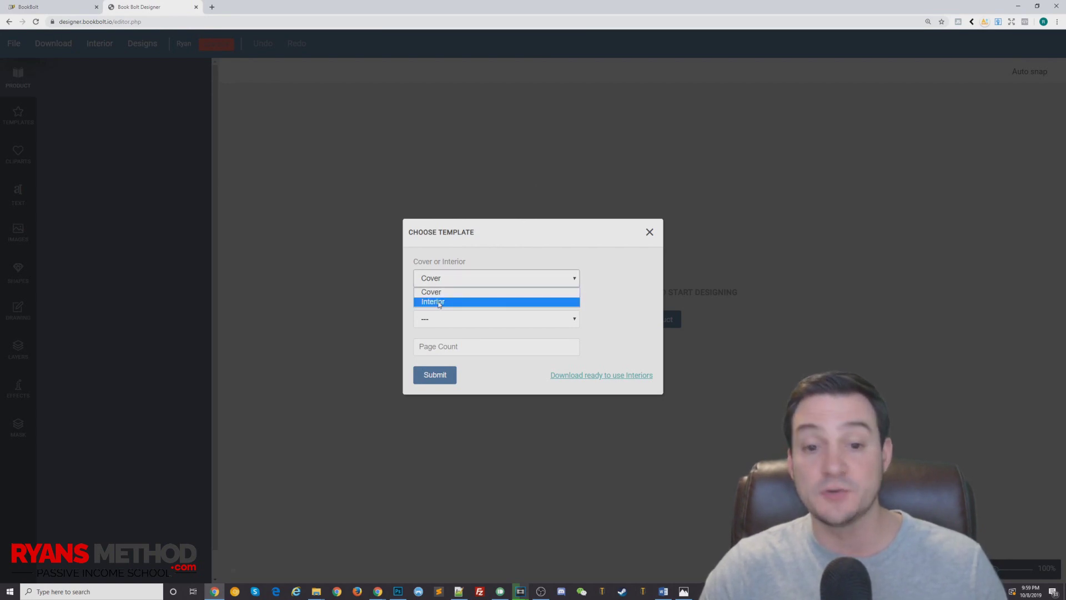
{"action": "left_click", "coordinate": [438, 292]}
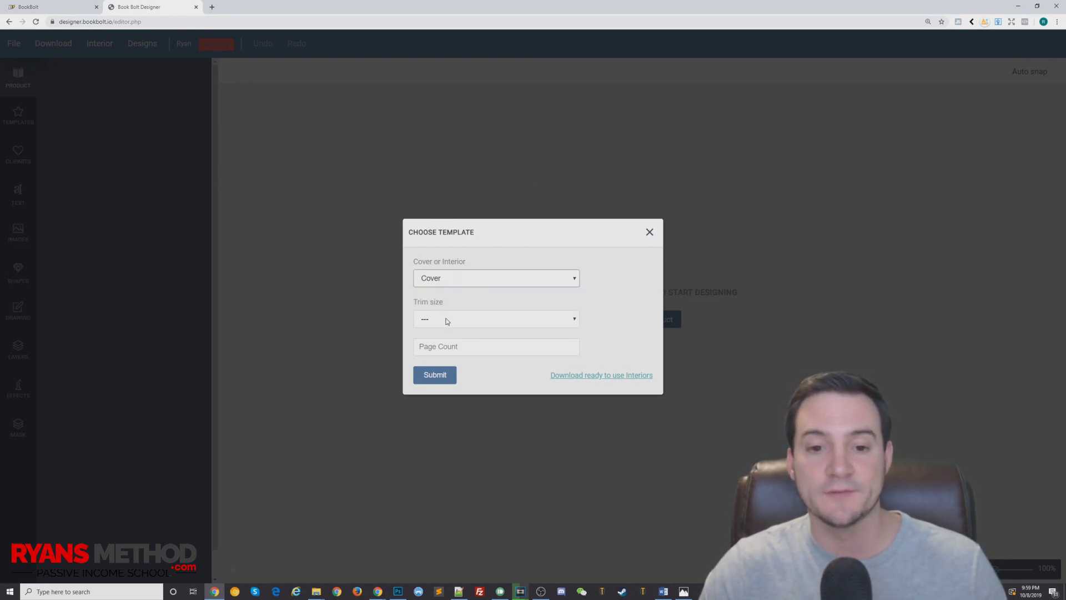
{"action": "left_click", "coordinate": [448, 320]}
{"action": "left_click", "coordinate": [454, 370]}
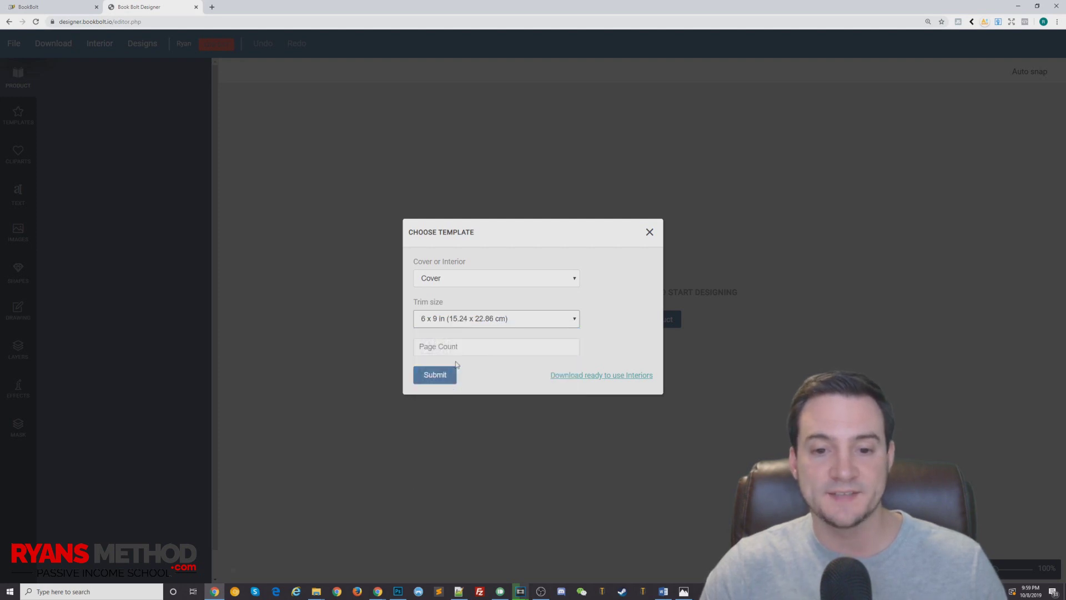
{"action": "left_click", "coordinate": [453, 347]}
{"action": "type", "text": "120"}
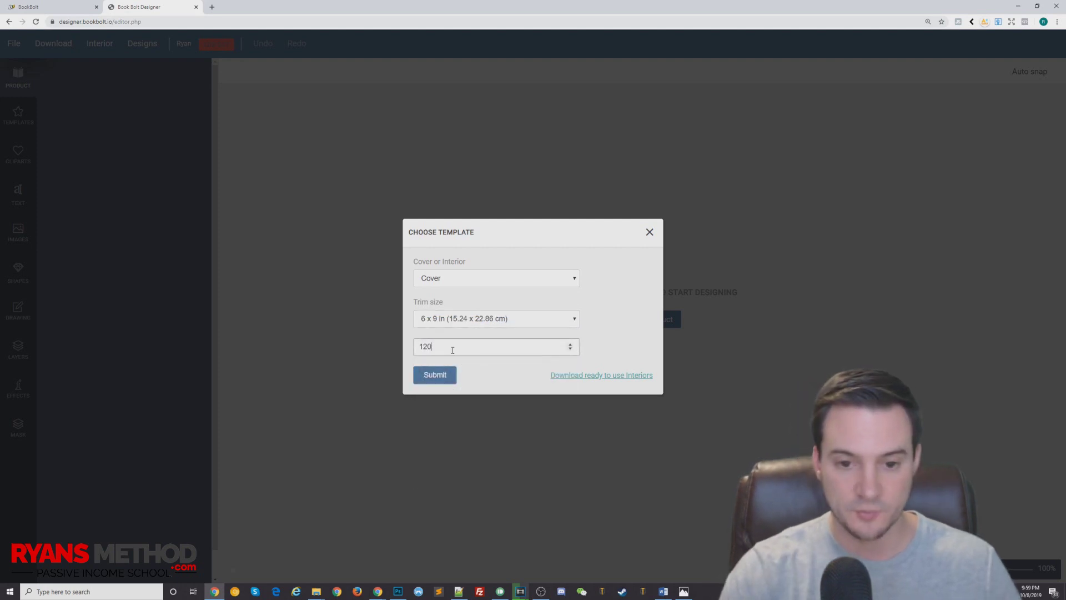
{"action": "left_click", "coordinate": [436, 380]}
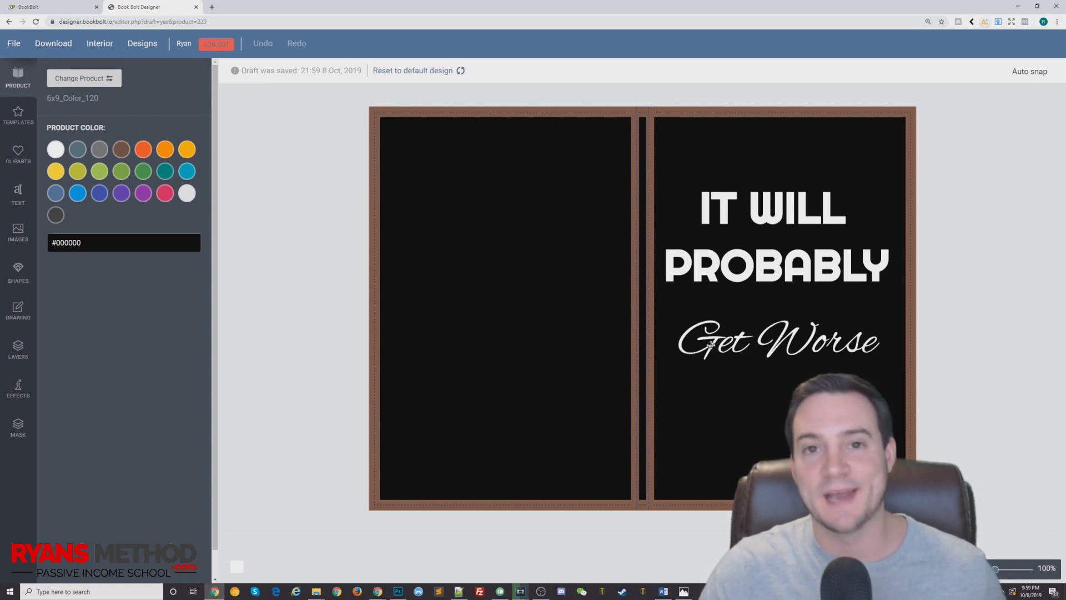
Delete the 'IT WILL PROBABLY' title and the 'Get Worse' subtitle from the cover.
{"action": "left_click", "coordinate": [789, 271]}
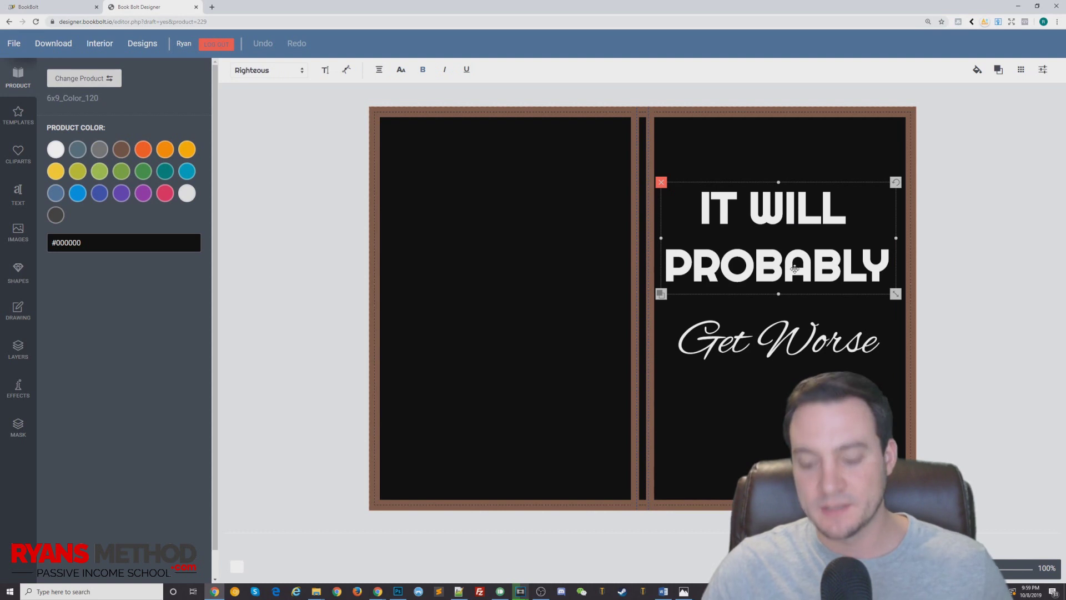
{"action": "key", "text": "Delete"}
{"action": "left_click", "coordinate": [781, 312]}
{"action": "key", "text": "Delete"}
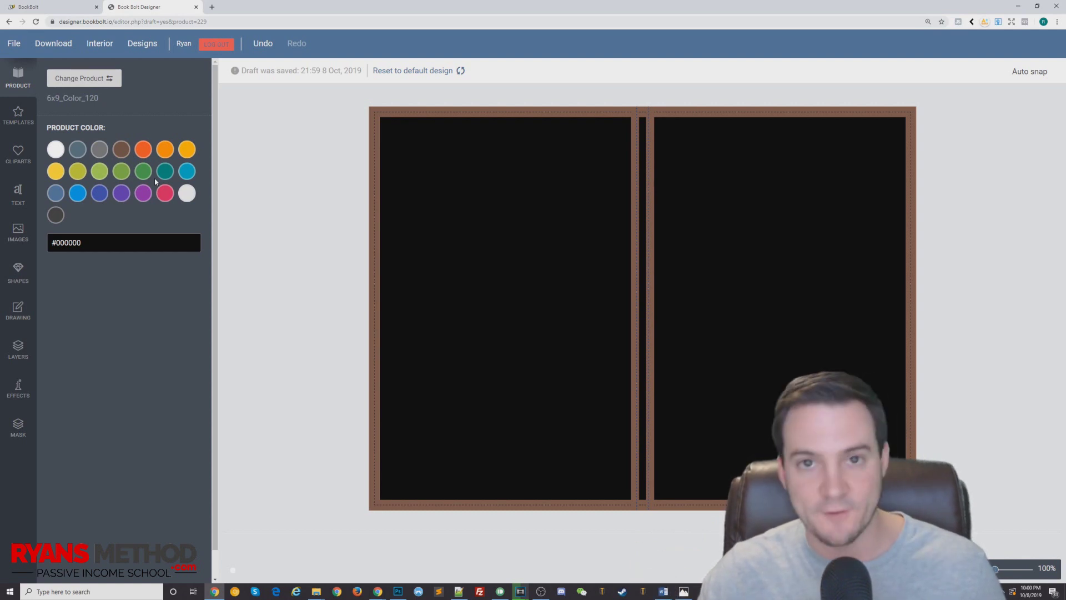
{"action": "left_click", "coordinate": [398, 591]}
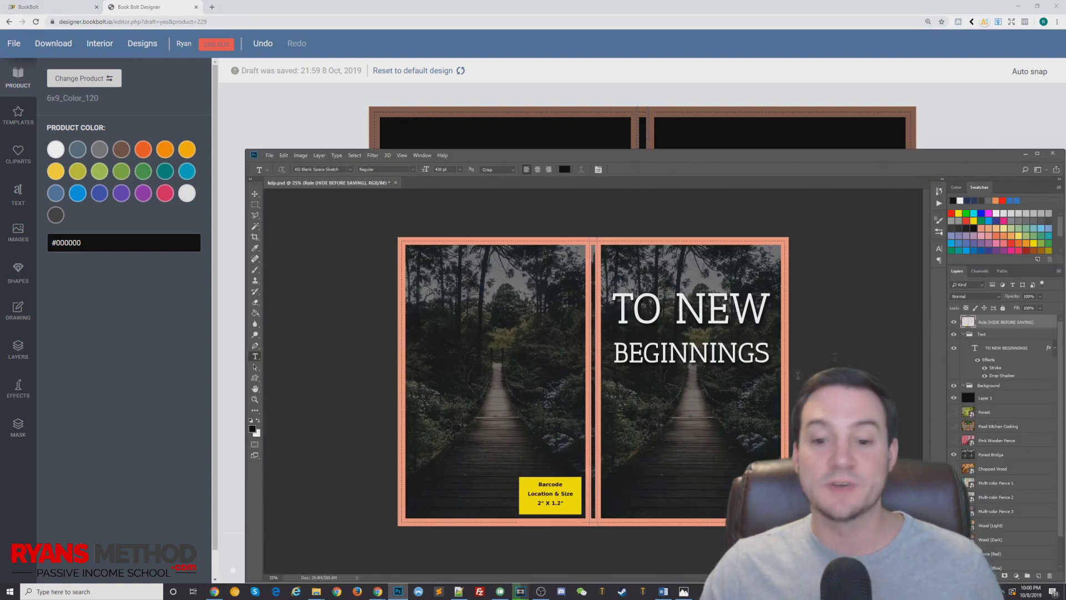
{"action": "left_click", "coordinate": [954, 322]}
{"action": "left_click", "coordinate": [954, 322]}
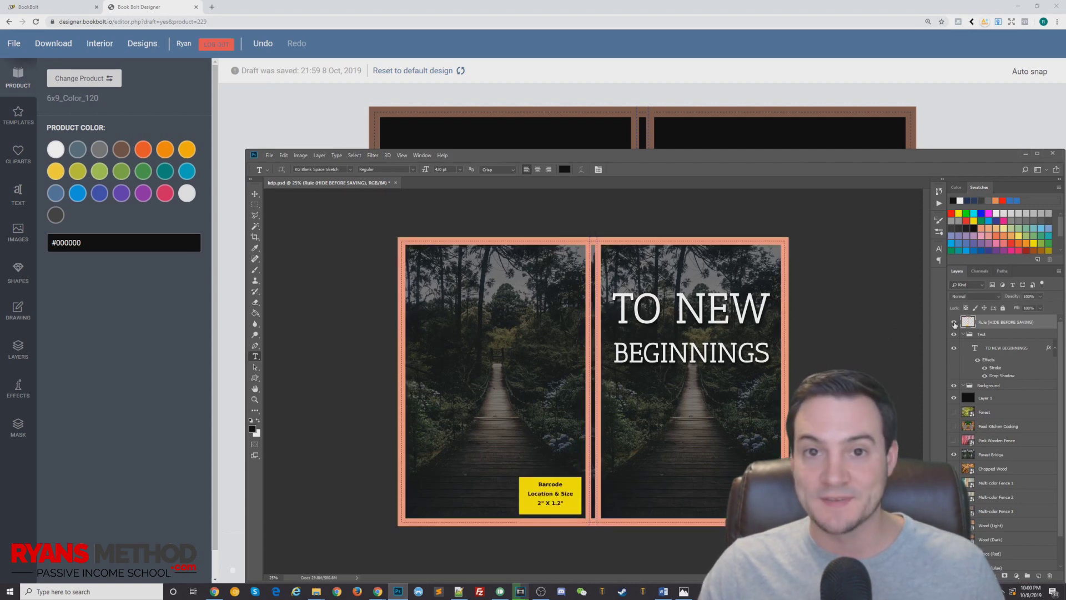
{"action": "left_click", "coordinate": [979, 125]}
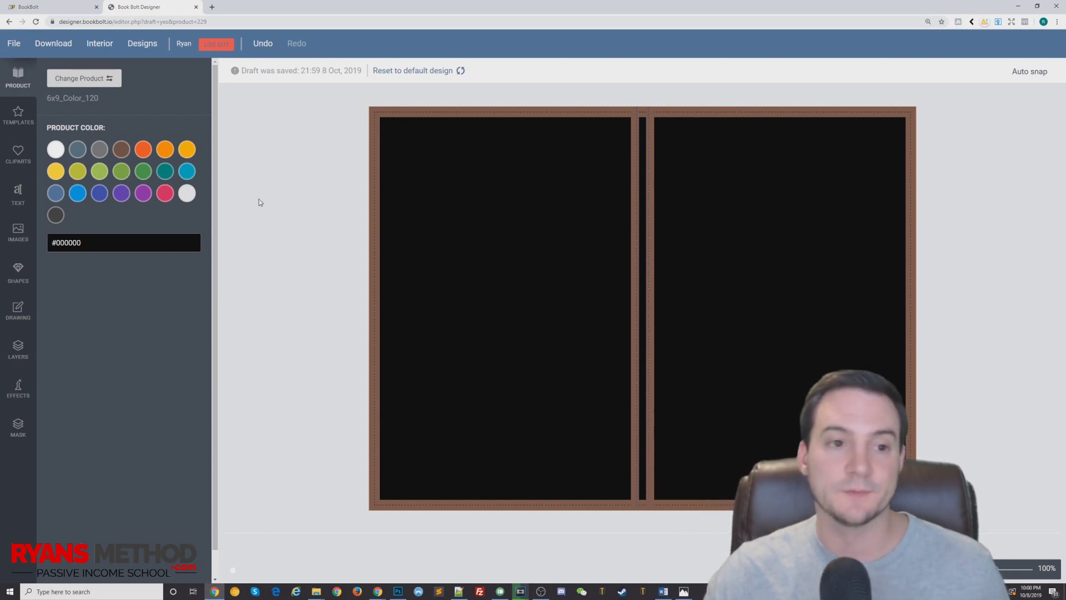
Preview several swatch colours on the cover, then return it to black.
{"action": "left_click", "coordinate": [96, 192]}
{"action": "left_click", "coordinate": [186, 194]}
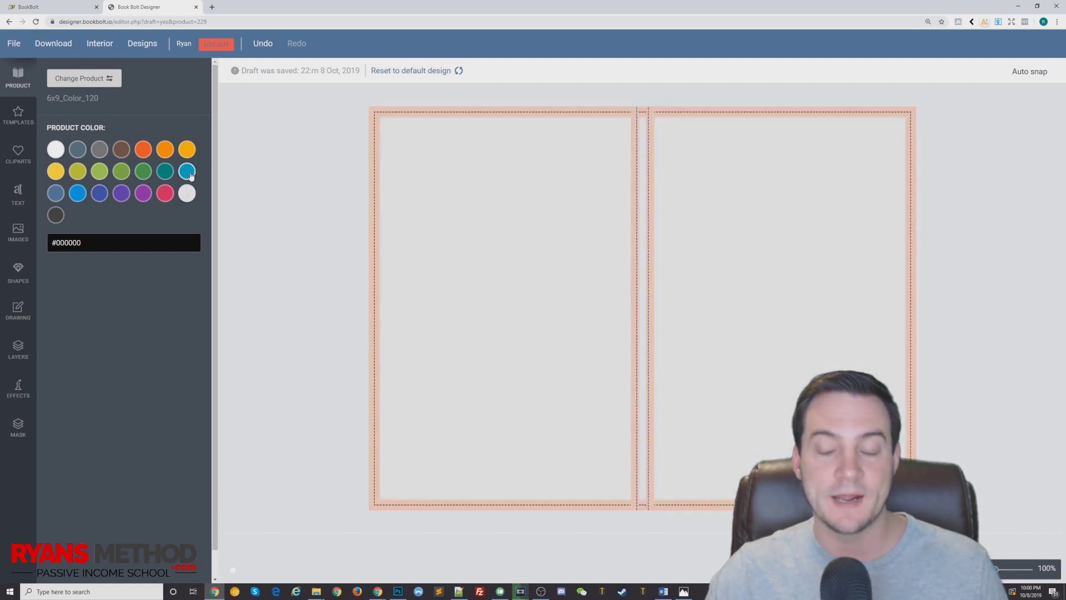
{"action": "left_click", "coordinate": [189, 173]}
{"action": "left_click", "coordinate": [186, 153]}
{"action": "left_click", "coordinate": [165, 151]}
{"action": "left_click", "coordinate": [165, 193]}
{"action": "left_click", "coordinate": [189, 196]}
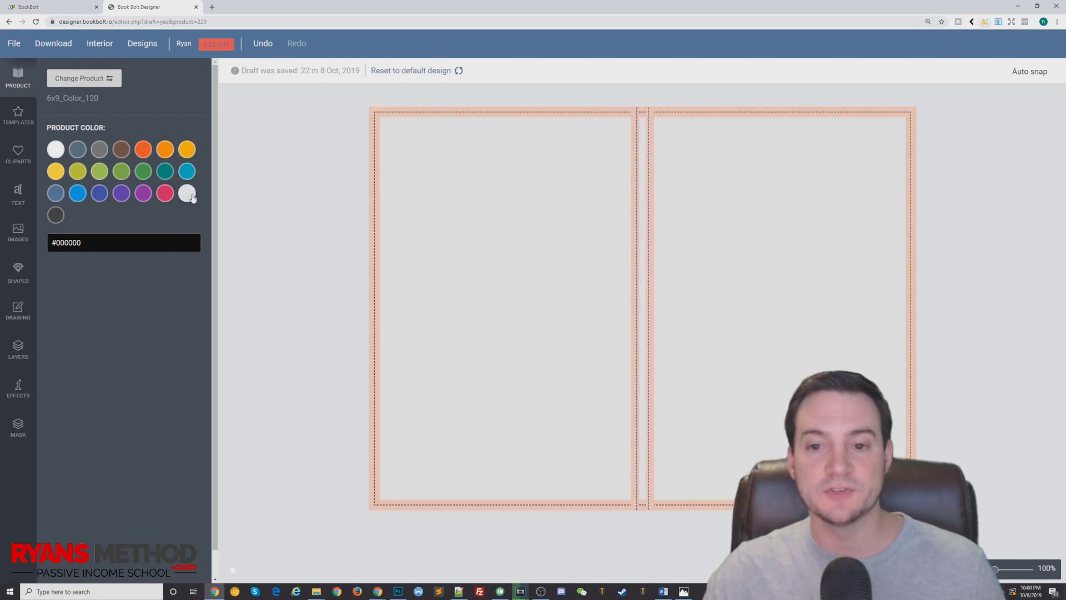
{"action": "left_click", "coordinate": [94, 244]}
{"action": "left_click", "coordinate": [123, 349]}
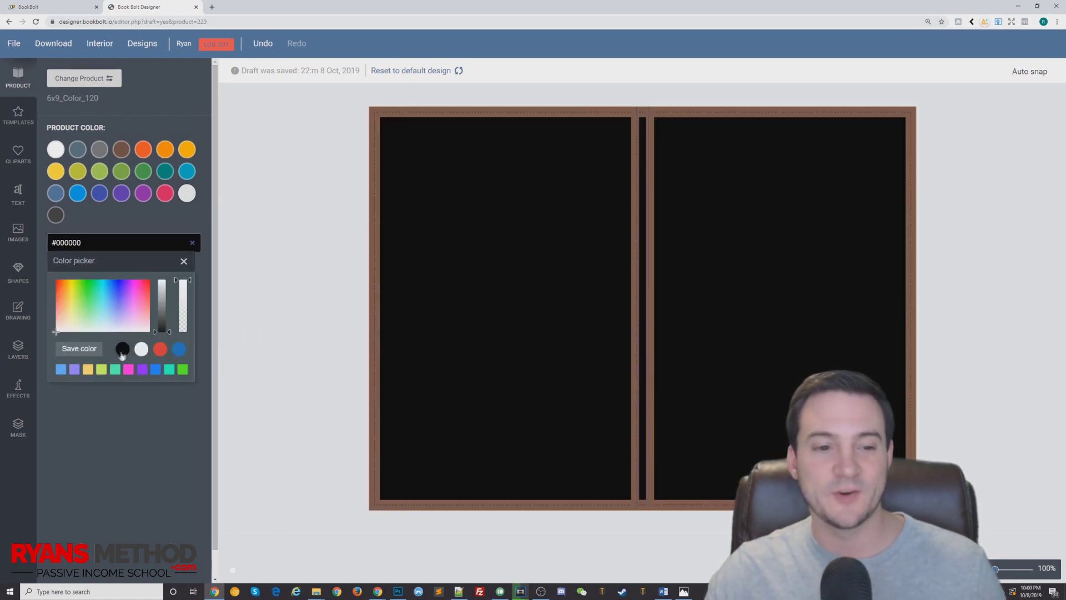
Set the cover colour hex code to 121212 and apply it.
{"action": "left_click_drag", "start_coordinate": [81, 242], "coordinate": [56, 242]}
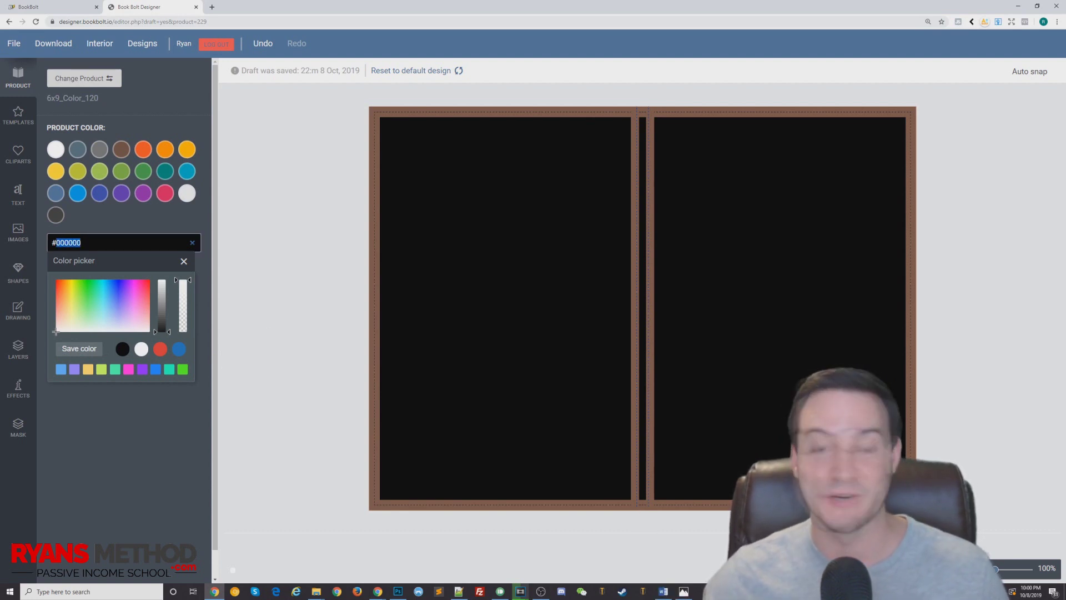
{"action": "type", "text": "333333"}
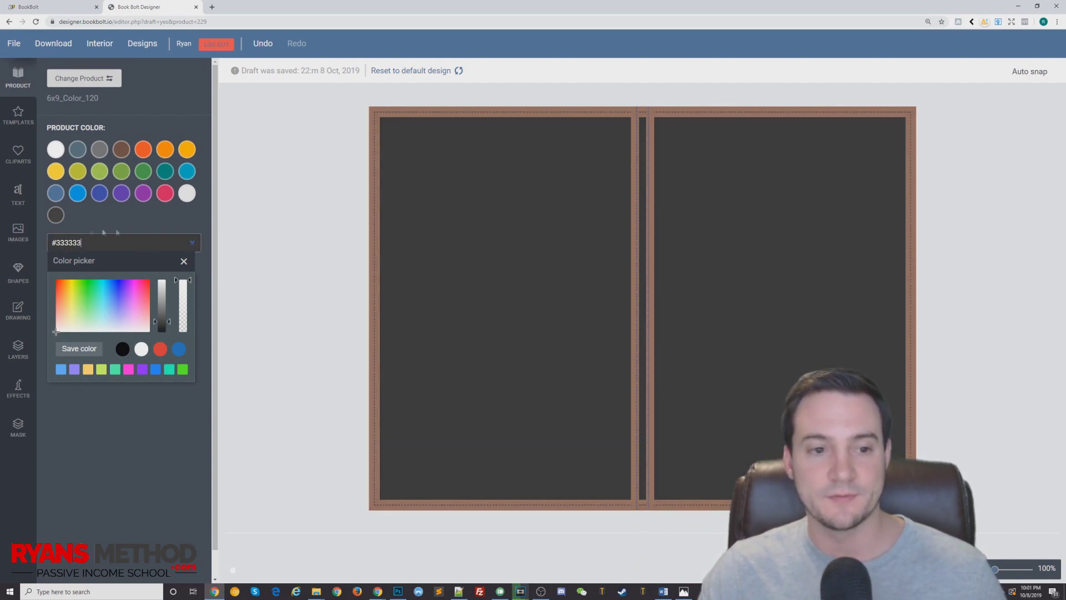
{"action": "double_click", "coordinate": [68, 242]}
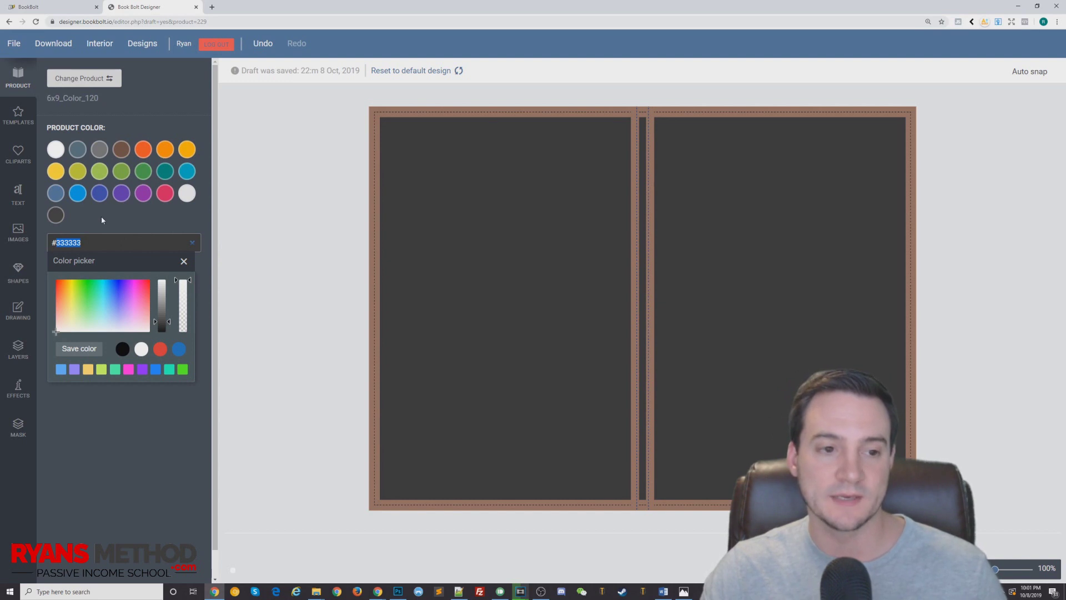
{"action": "type", "text": "121212"}
{"action": "left_click", "coordinate": [300, 217]}
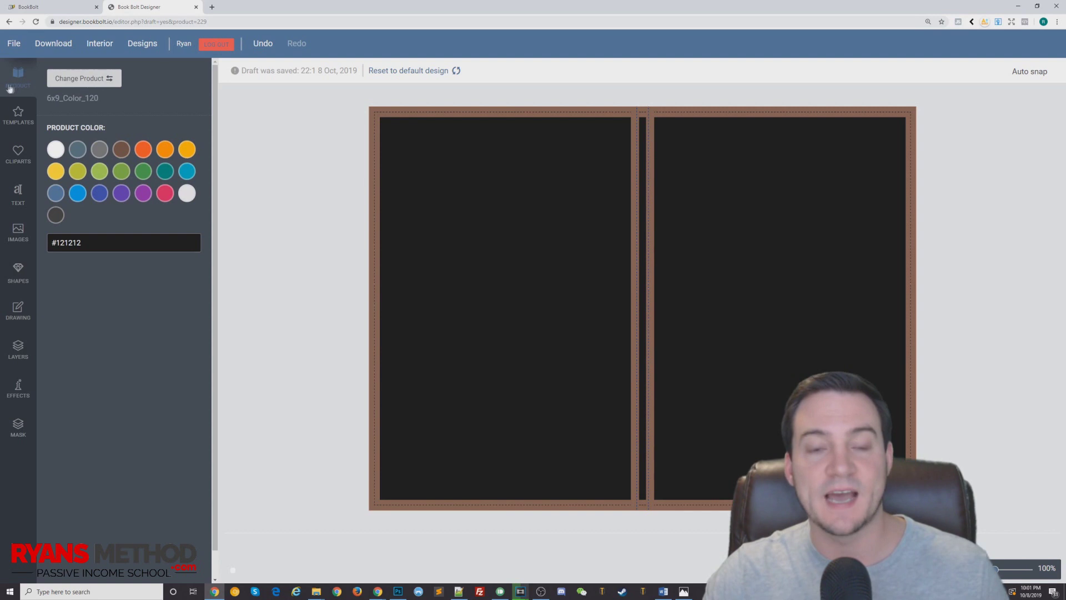
Add a Righteous-font text box and place it on the front cover.
{"action": "left_click", "coordinate": [19, 196]}
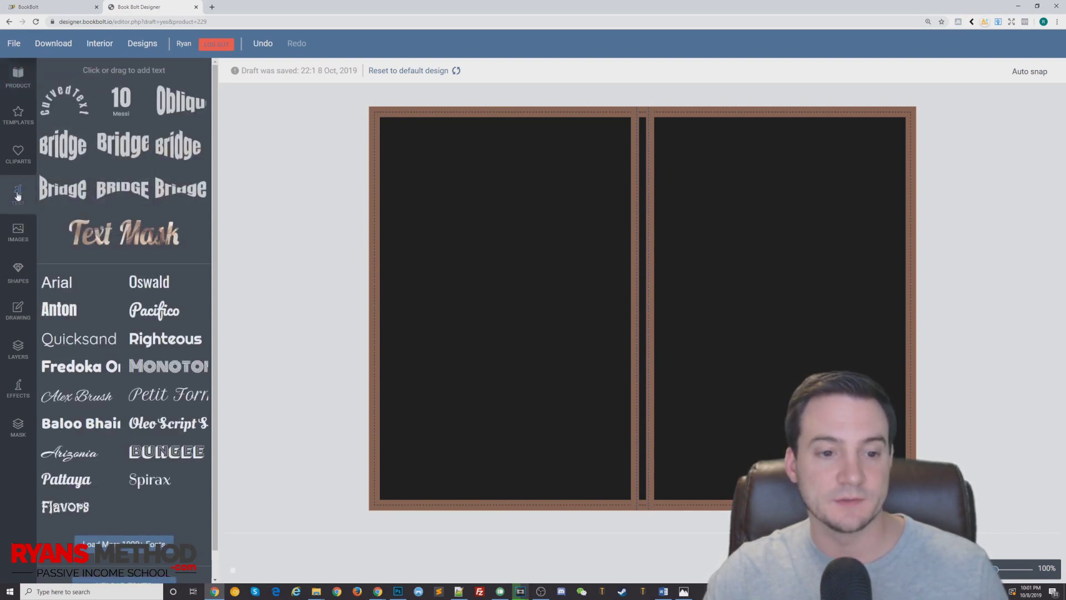
{"action": "left_click", "coordinate": [153, 340]}
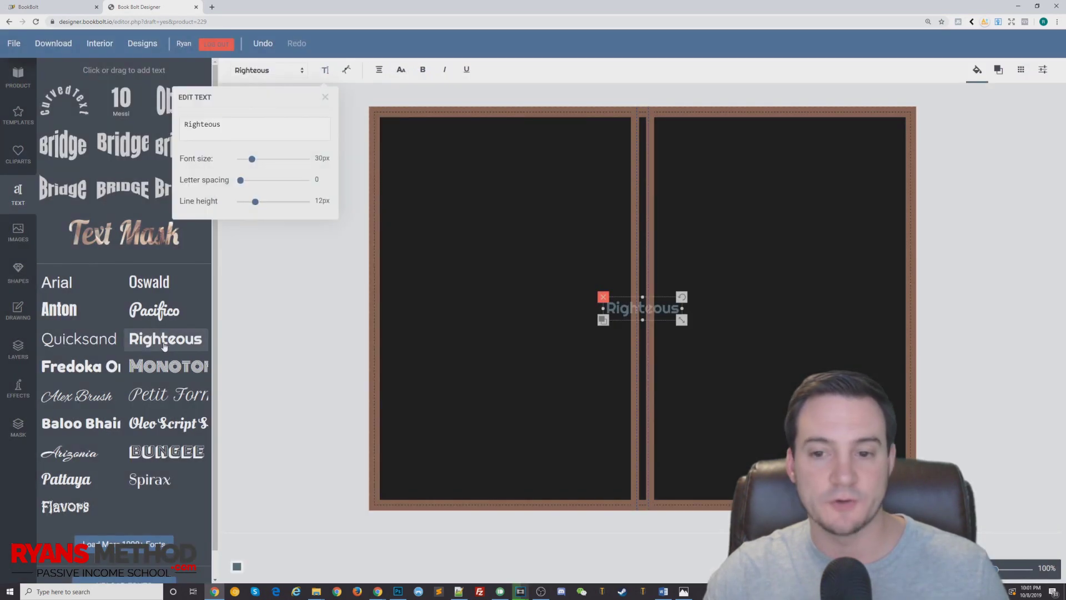
{"action": "left_click_drag", "start_coordinate": [659, 311], "coordinate": [803, 202]}
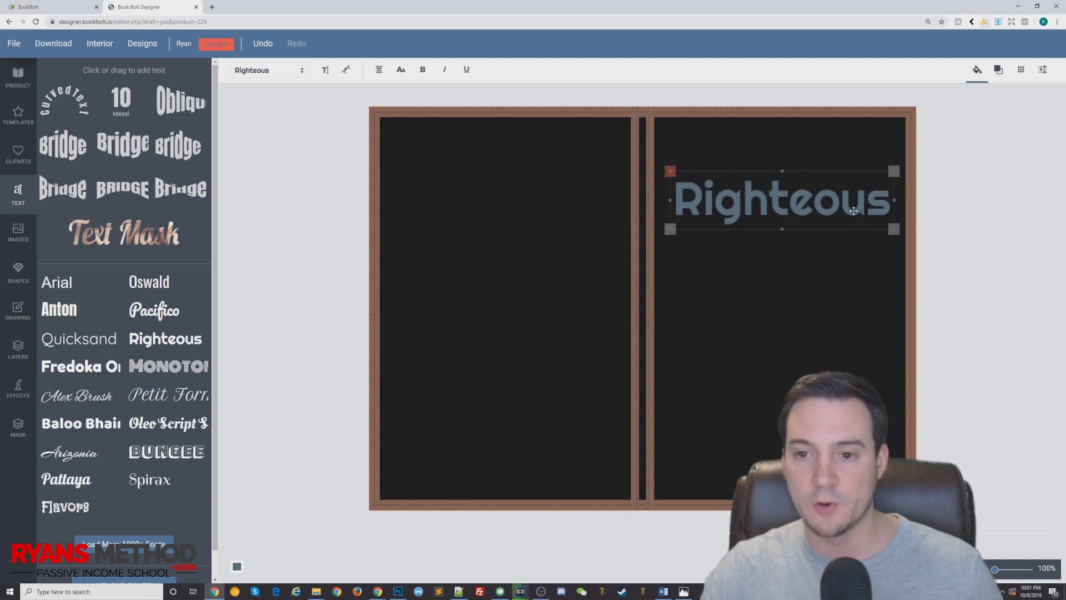
{"action": "left_click_drag", "start_coordinate": [862, 207], "coordinate": [856, 209]}
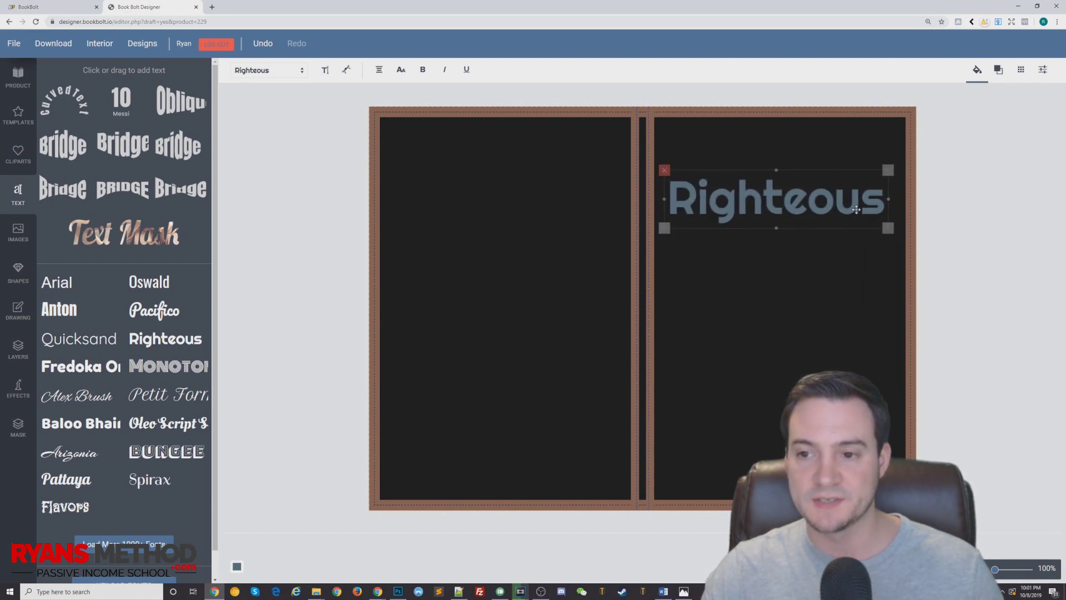
Change the text to 'It Will Probably' and settle it near the top of the front cover.
{"action": "double_click", "coordinate": [815, 199]}
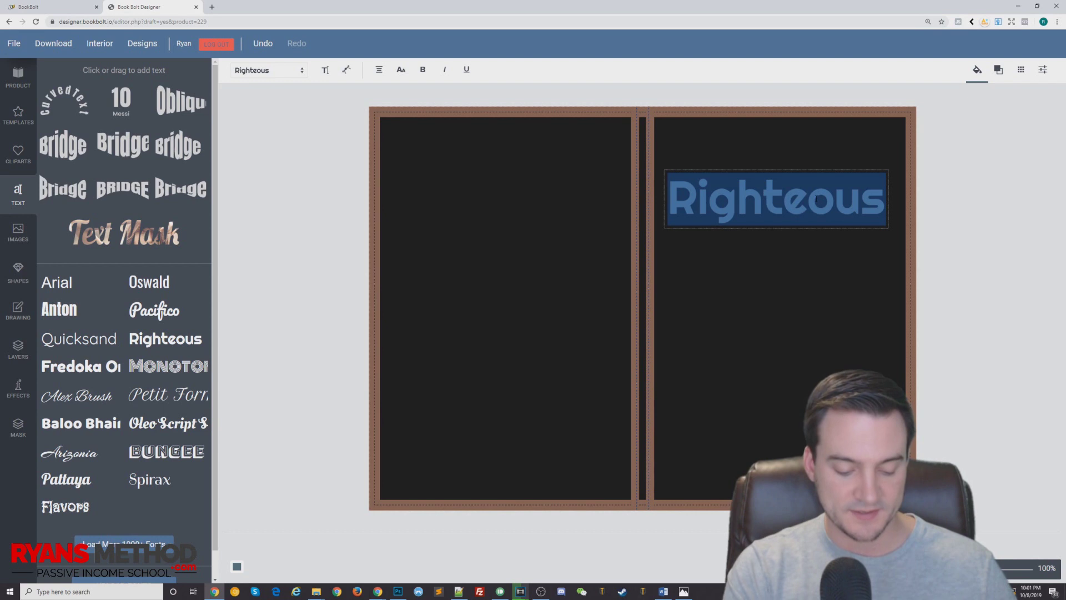
{"action": "key", "text": "BackSpace"}
{"action": "type", "text": "It Will Probabl"}
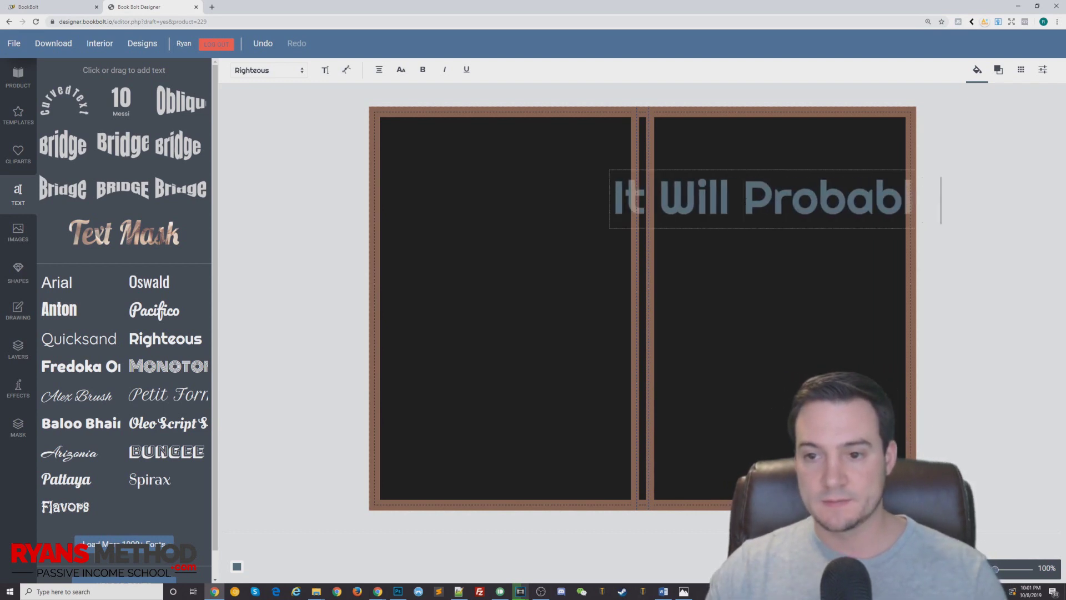
{"action": "type", "text": "y"}
{"action": "left_click_drag", "start_coordinate": [791, 161], "coordinate": [791, 184]}
{"action": "left_click", "coordinate": [776, 376]}
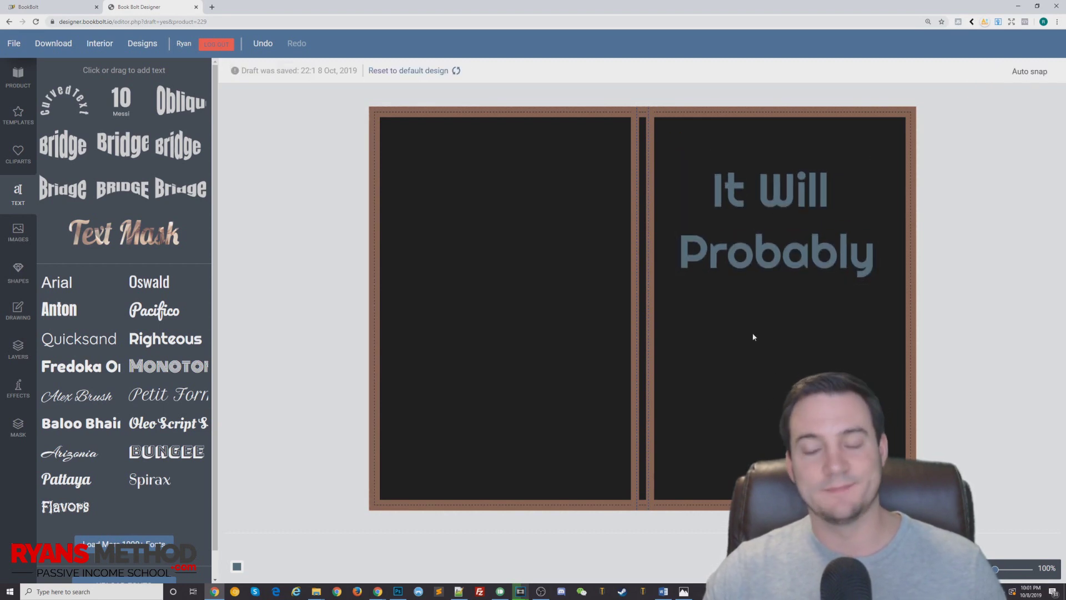
{"action": "left_click", "coordinate": [745, 279]}
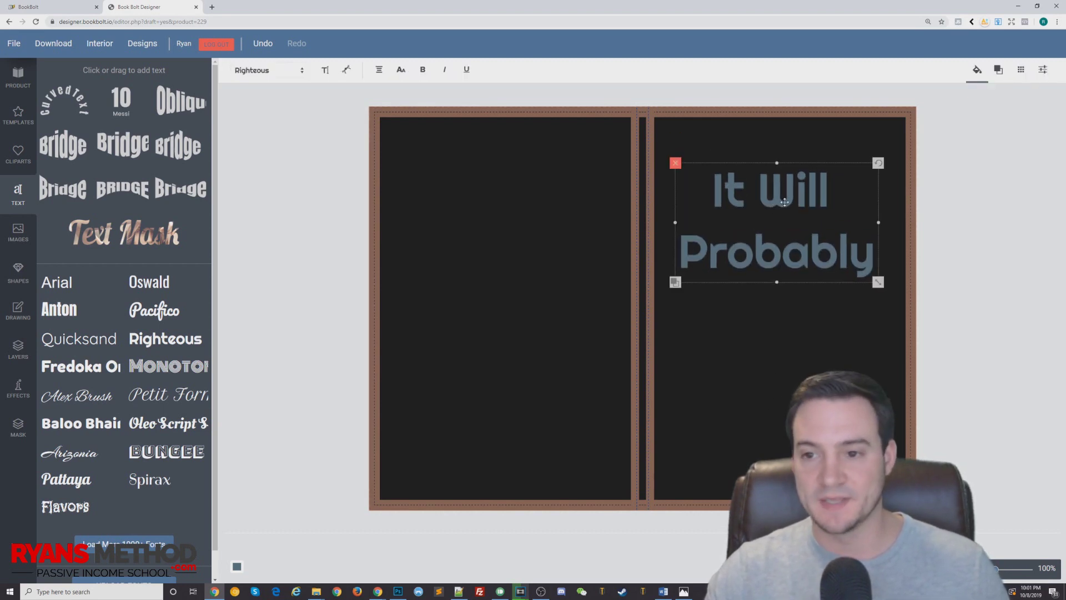
Set the title's fill colour to FFFFFF, making it white.
{"action": "left_click", "coordinate": [976, 74]}
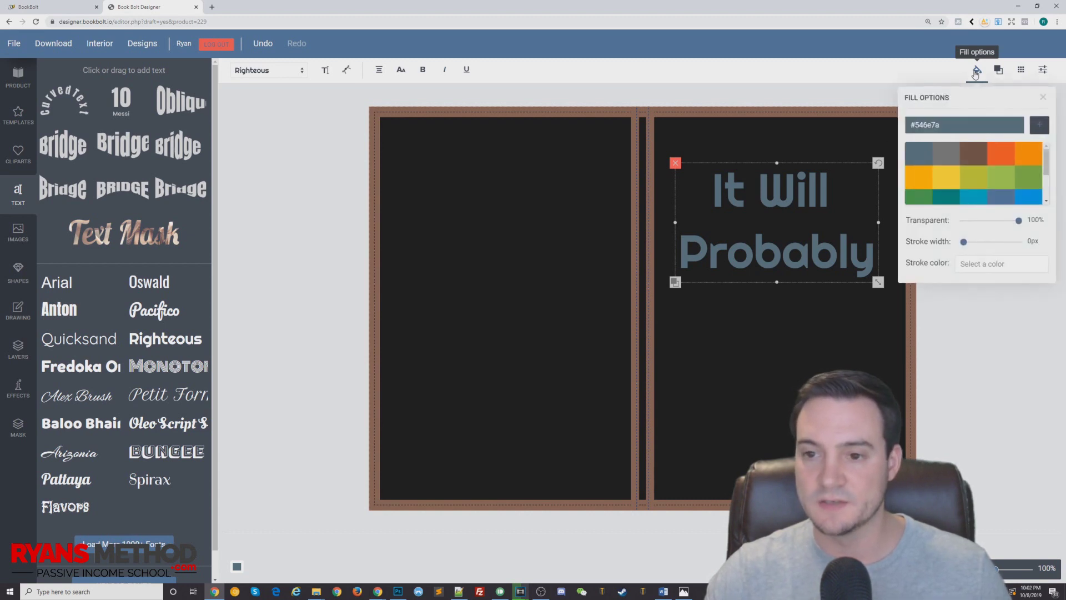
{"action": "left_click_drag", "start_coordinate": [950, 125], "coordinate": [916, 125]}
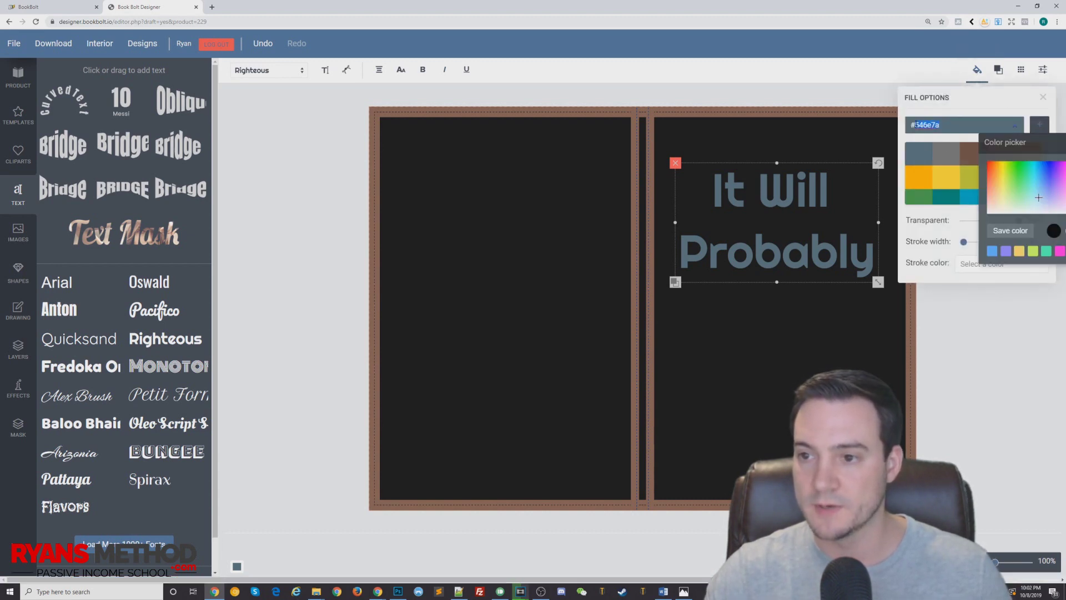
{"action": "type", "text": "F"}
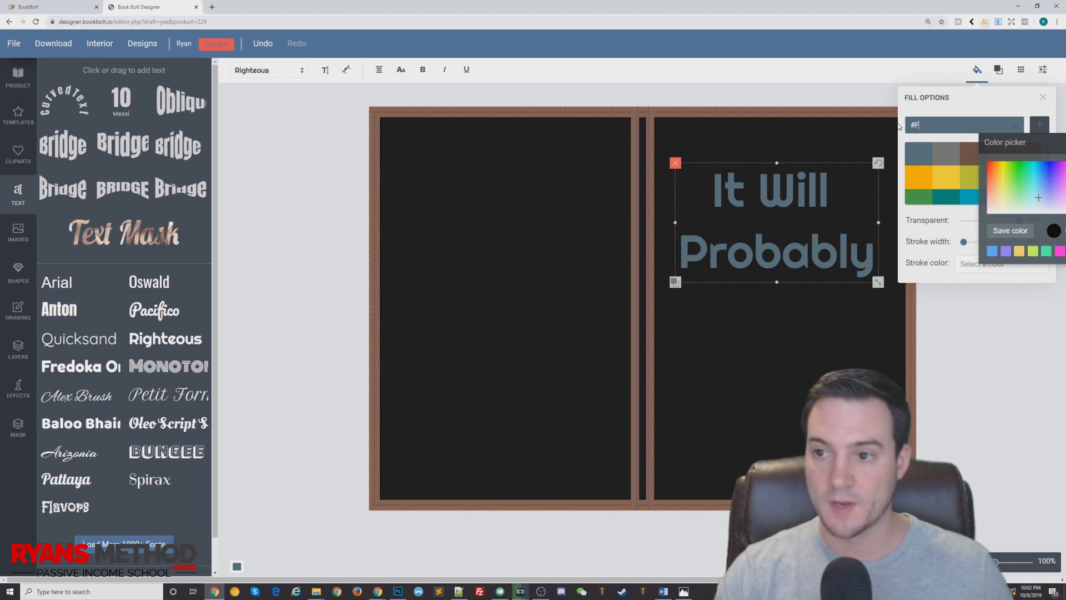
{"action": "type", "text": "FFFFF"}
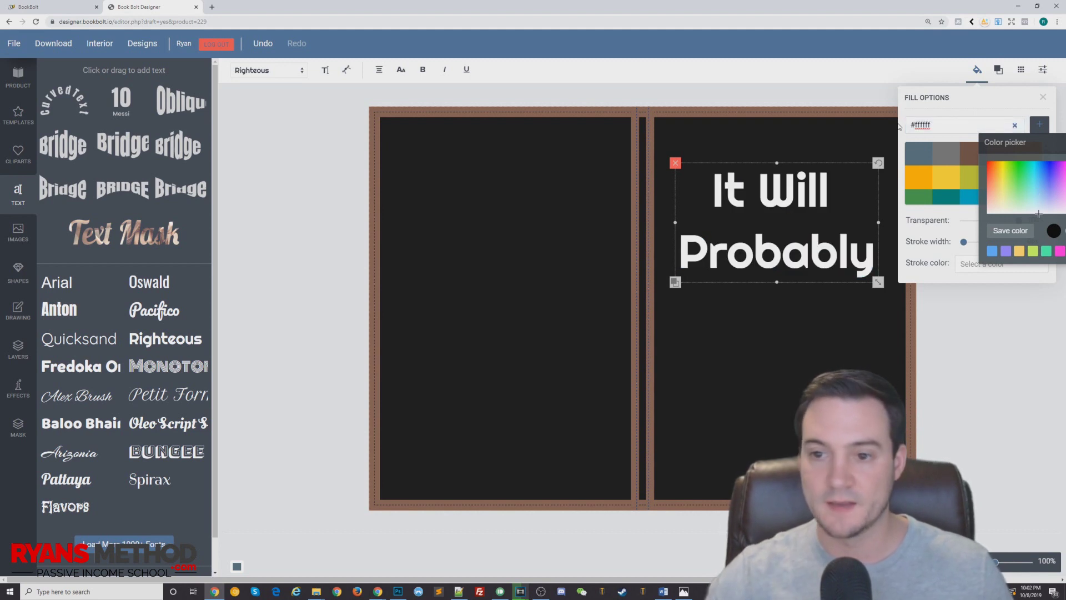
{"action": "left_click_drag", "start_coordinate": [1028, 138], "coordinate": [954, 287]}
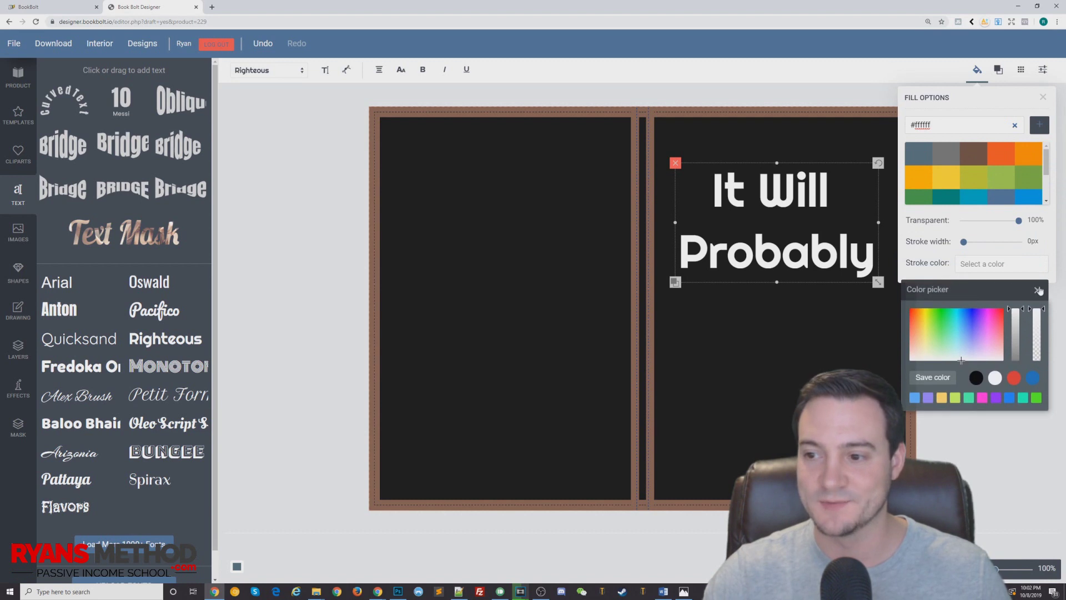
{"action": "left_click", "coordinate": [1038, 289]}
{"action": "left_click", "coordinate": [1043, 98]}
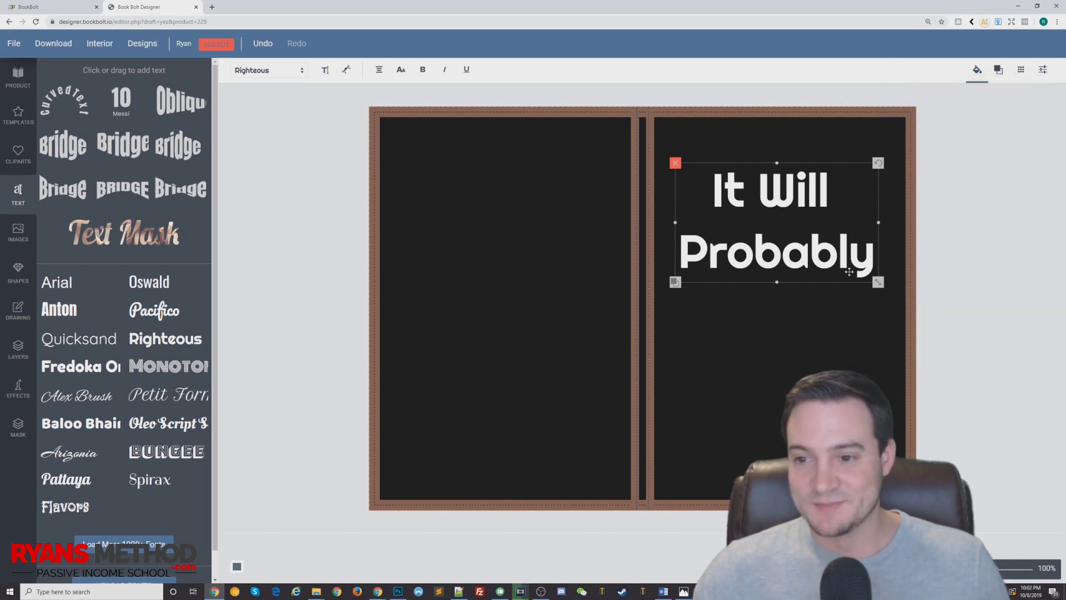
{"action": "left_click", "coordinate": [798, 314]}
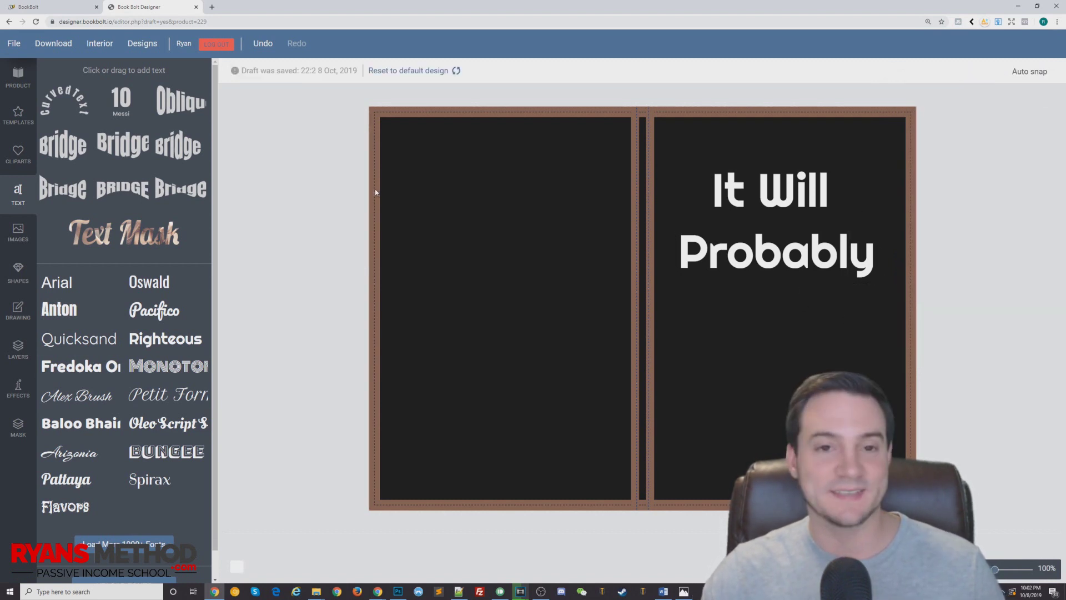